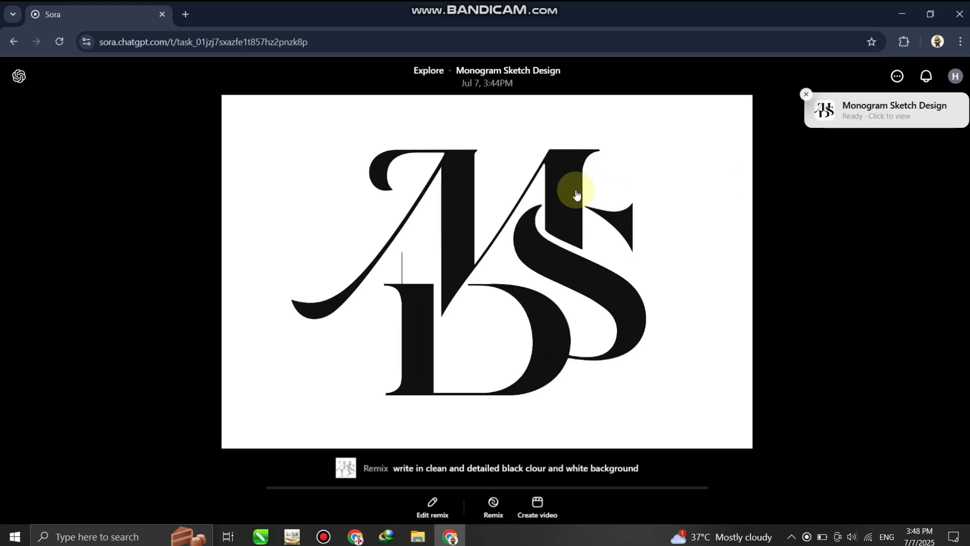
Step: Open the generated black monogram image, download it and copy it to the clipboard
{"action": "left_click", "coordinate": [574, 190]}
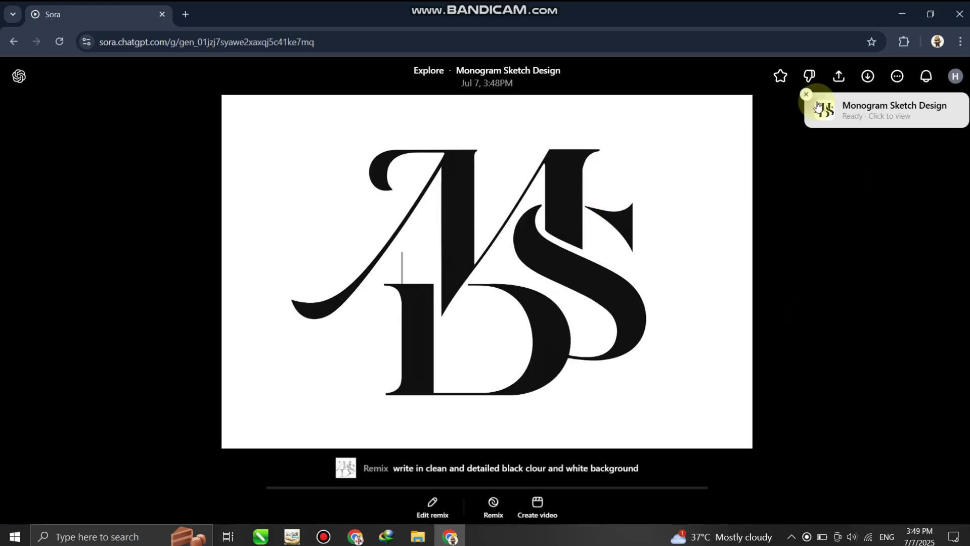
{"action": "left_click", "coordinate": [868, 77]}
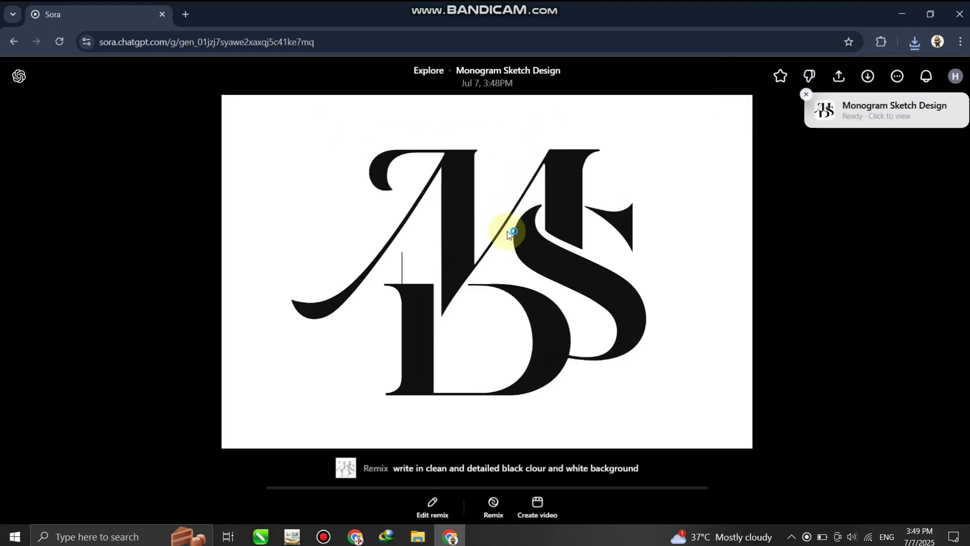
{"action": "right_click", "coordinate": [468, 279]}
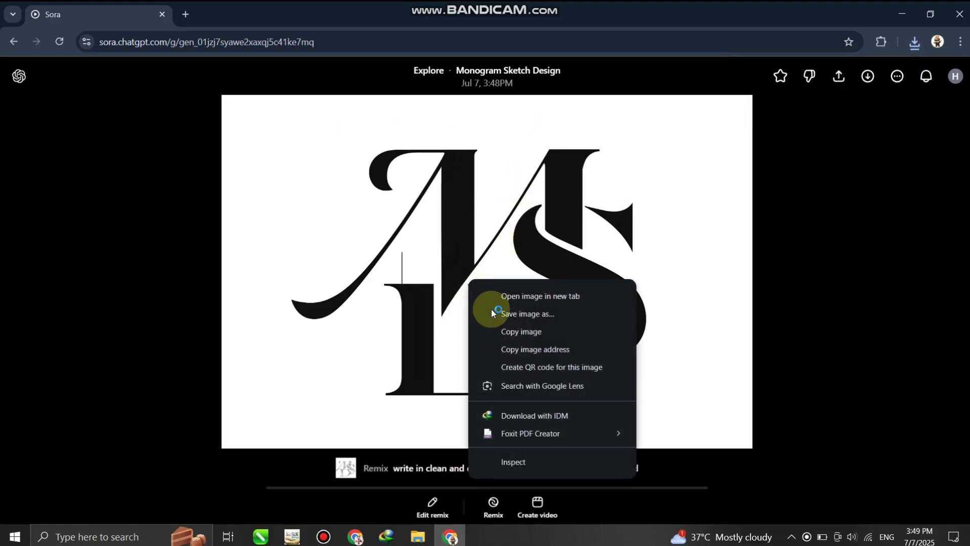
{"action": "left_click", "coordinate": [511, 332]}
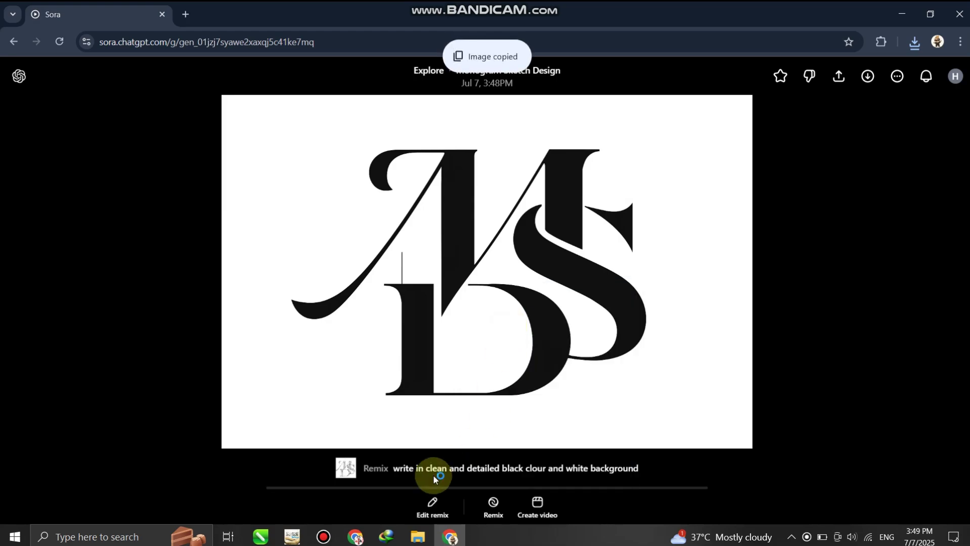
Step: Switch to CorelDRAW, move the pencil sketch aside and paste the copied monogram image
{"action": "left_click", "coordinate": [260, 538]}
{"action": "scroll", "coordinate": [344, 293], "scroll_direction": "down", "scroll_amount": 1}
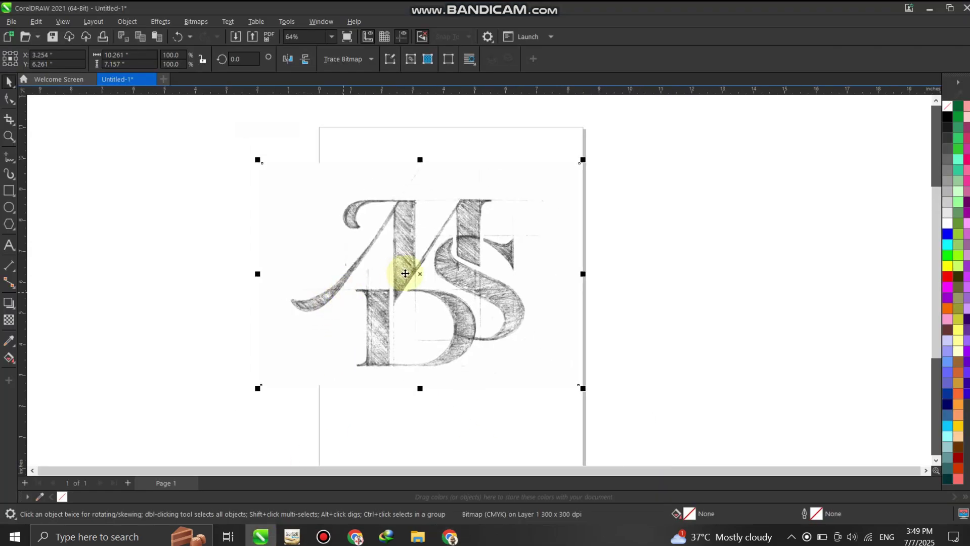
{"action": "left_click_drag", "start_coordinate": [404, 271], "coordinate": [308, 274]}
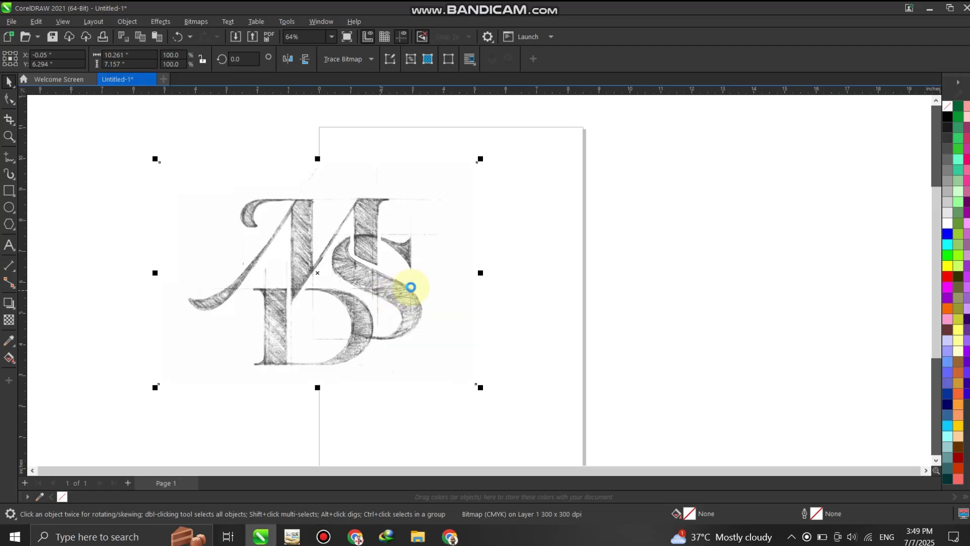
{"action": "key", "text": "ctrl+v"}
{"action": "scroll", "coordinate": [504, 282], "scroll_direction": "down", "scroll_amount": 1}
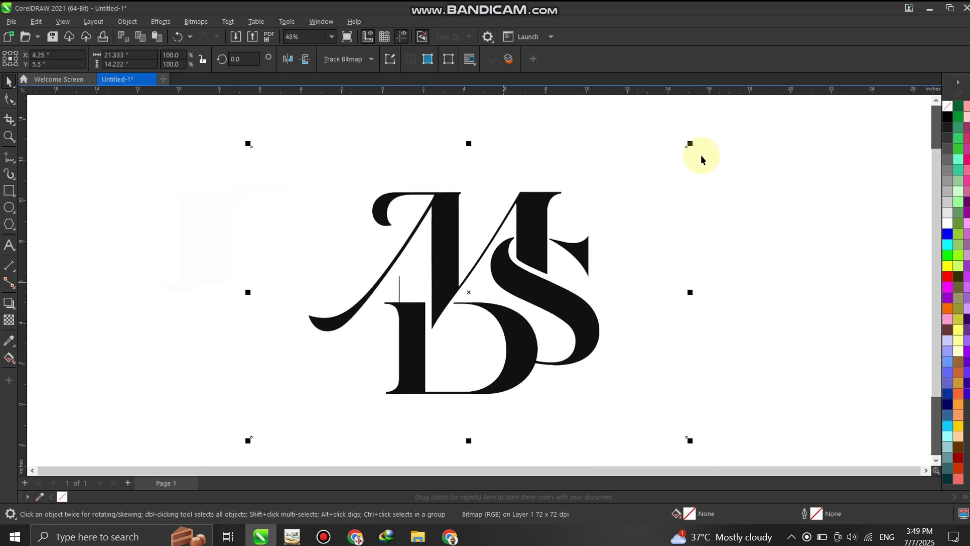
Step: Scale the pasted monogram to about 9.13 by 6.09 inches and arrange it side by side with the pencil sketch
{"action": "left_click_drag", "start_coordinate": [688, 147], "coordinate": [547, 240]}
{"action": "left_click_drag", "start_coordinate": [500, 277], "coordinate": [657, 238]}
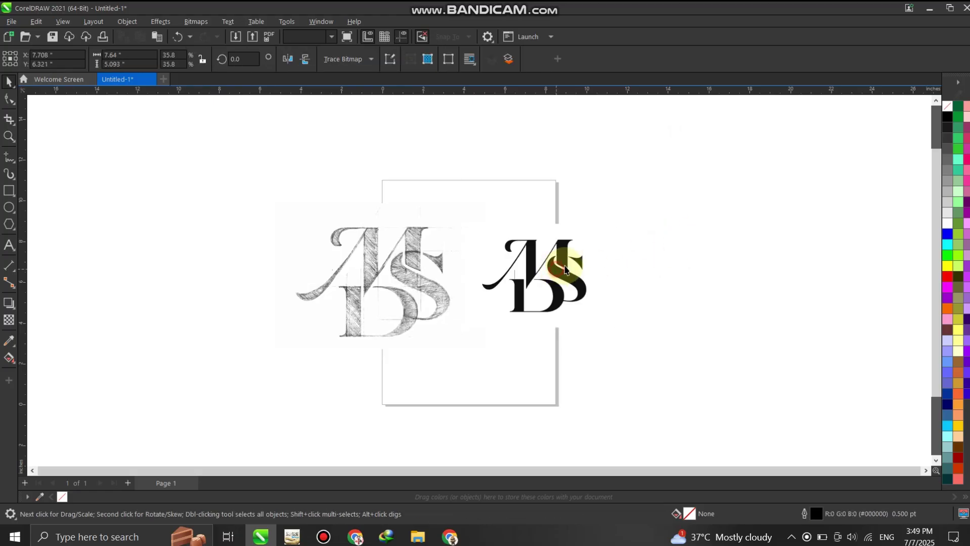
{"action": "left_click_drag", "start_coordinate": [630, 328], "coordinate": [660, 349]}
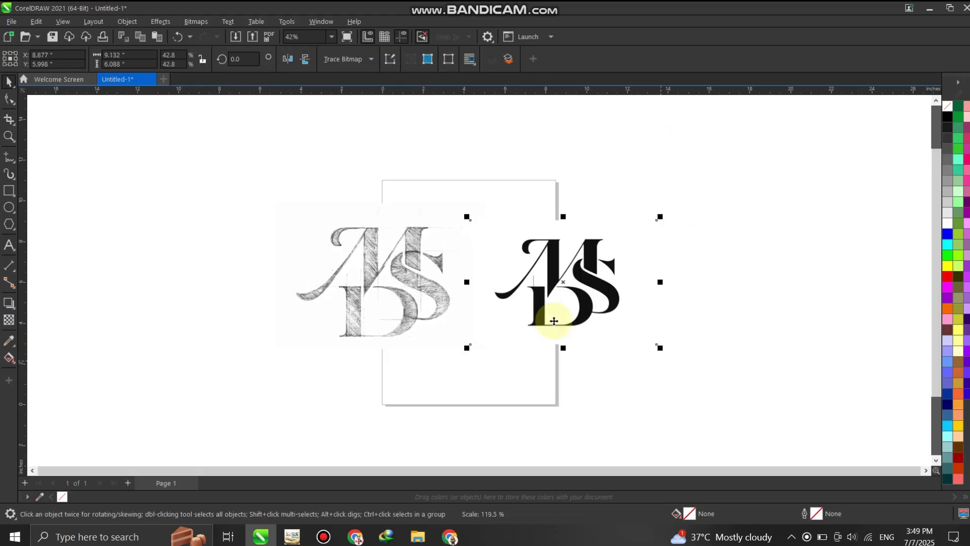
{"action": "left_click_drag", "start_coordinate": [543, 313], "coordinate": [543, 310]}
{"action": "scroll", "coordinate": [462, 271], "scroll_direction": "up", "scroll_amount": 3}
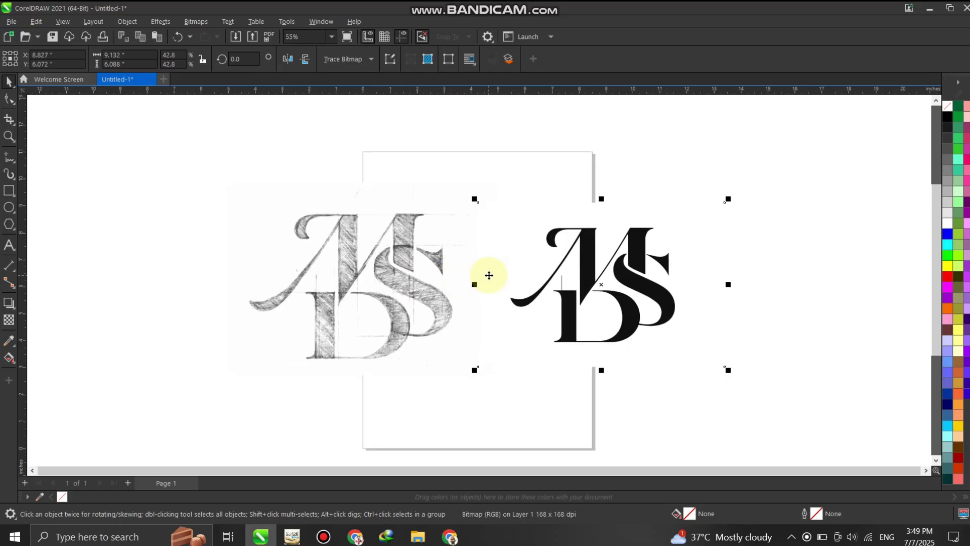
{"action": "scroll", "coordinate": [488, 276], "scroll_direction": "up", "scroll_amount": 1}
{"action": "left_click_drag", "start_coordinate": [407, 270], "coordinate": [166, 288]}
{"action": "left_click", "coordinate": [678, 263]}
{"action": "left_click_drag", "start_coordinate": [677, 263], "coordinate": [589, 277]}
Step: Trace the monogram bitmap with the Low Quality Image outline trace and place the traced vector beside the original
{"action": "left_click", "coordinate": [370, 60]}
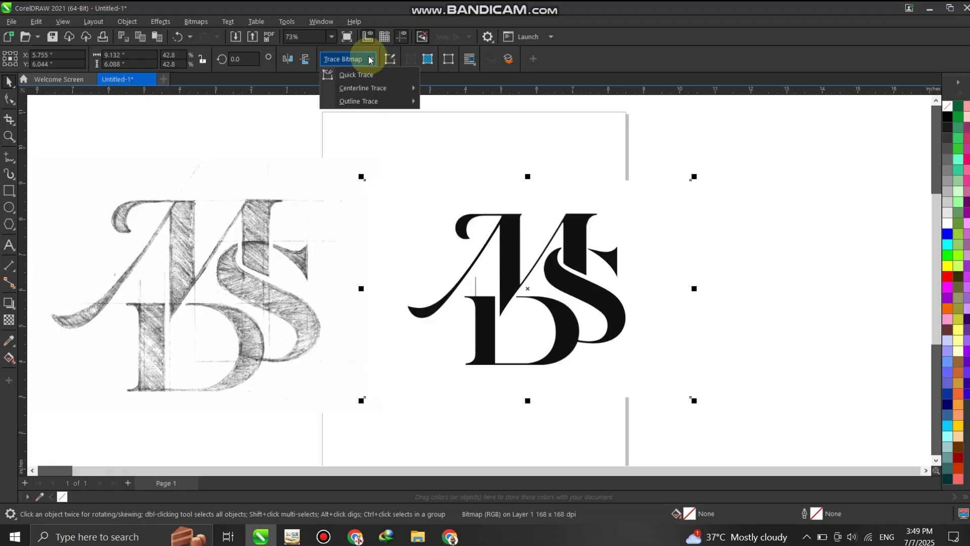
{"action": "mouse_move", "coordinate": [371, 105]}
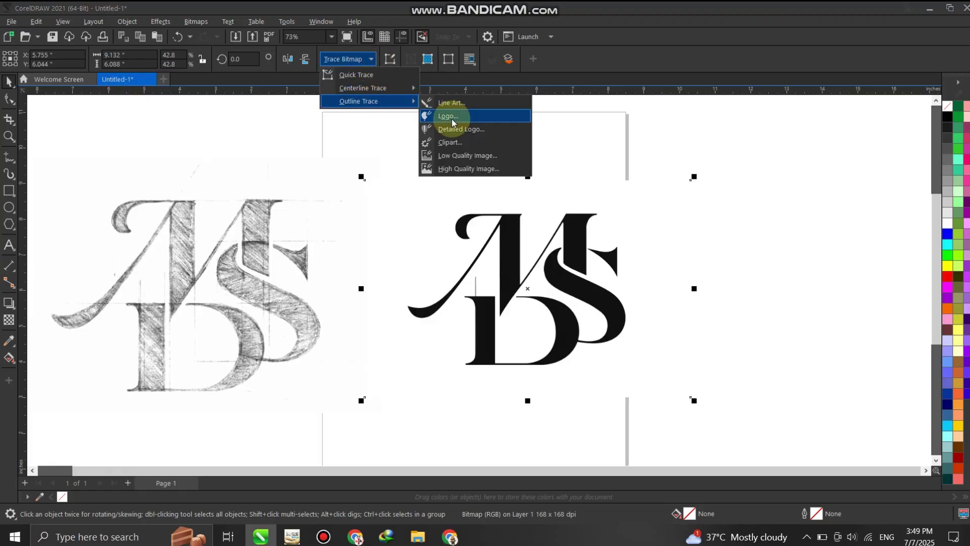
{"action": "left_click", "coordinate": [470, 156]}
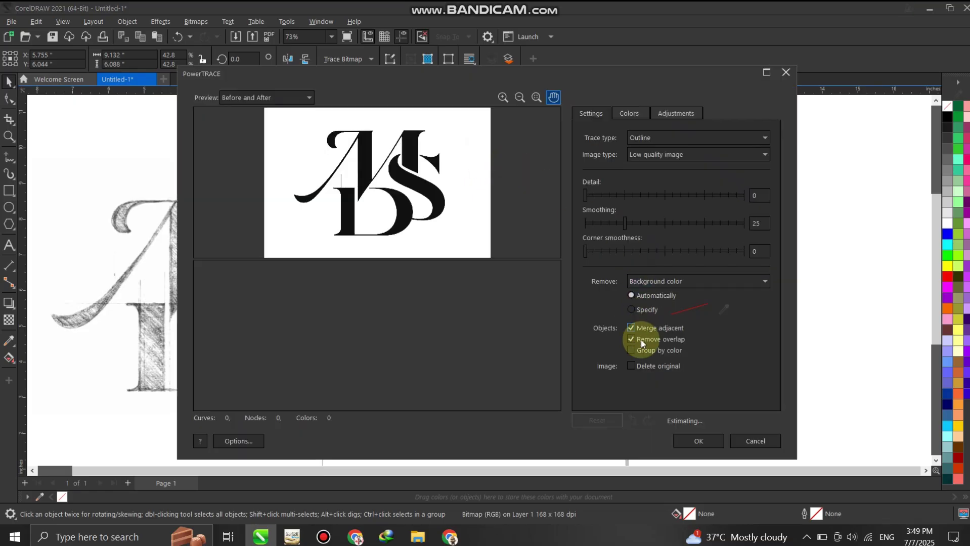
{"action": "left_click", "coordinate": [683, 444]}
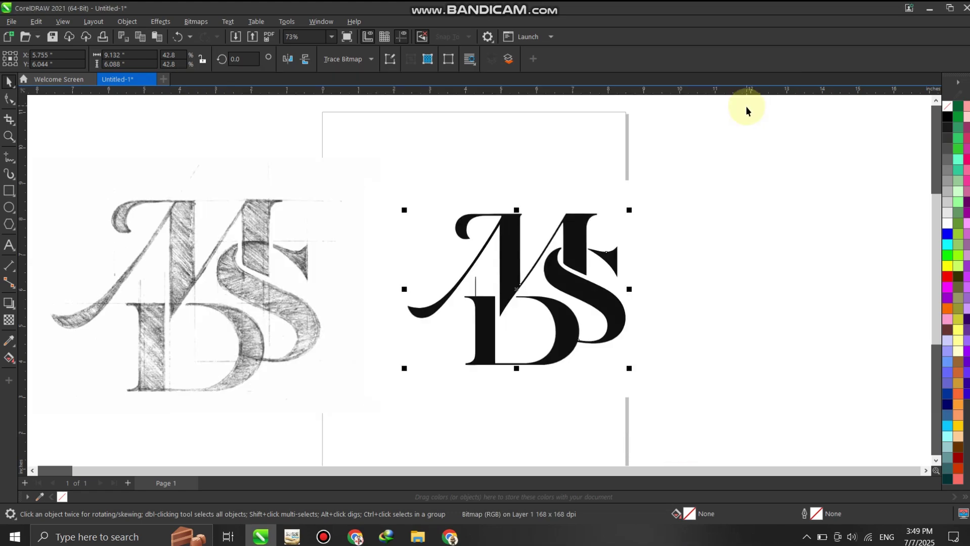
{"action": "mouse_move", "coordinate": [575, 268]}
{"action": "left_mouse_down"}
{"action": "mouse_move", "coordinate": [804, 271]}
{"action": "mouse_move", "coordinate": [833, 253]}
{"action": "mouse_move", "coordinate": [773, 281]}
{"action": "mouse_move", "coordinate": [766, 248]}
{"action": "mouse_move", "coordinate": [776, 253]}
{"action": "left_mouse_up"}
{"action": "left_click", "coordinate": [744, 170]}
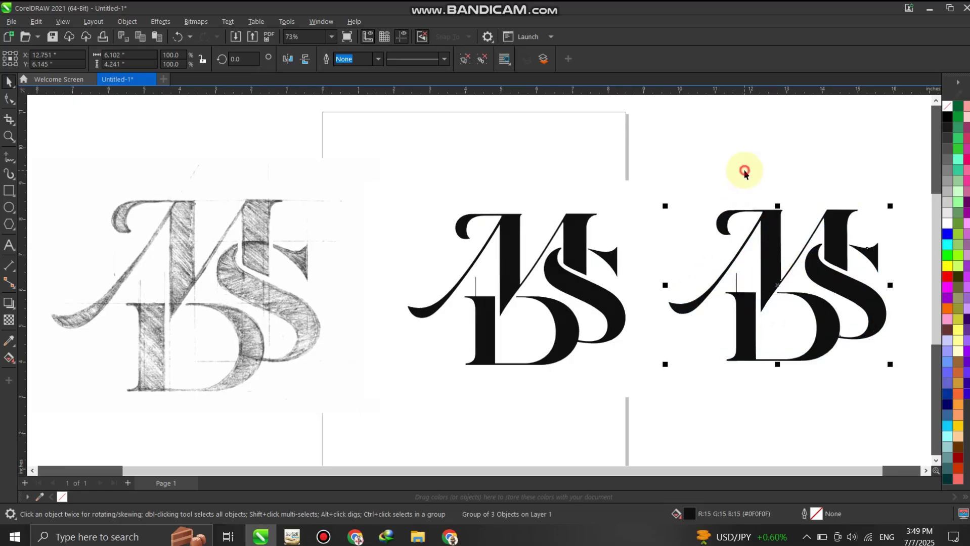
Step: Ungroup the traced monogram and fill its letter M with red
{"action": "scroll", "coordinate": [736, 303], "scroll_direction": "up", "scroll_amount": 2}
{"action": "left_click", "coordinate": [703, 238]}
{"action": "scroll", "coordinate": [703, 238], "scroll_direction": "down", "scroll_amount": 1}
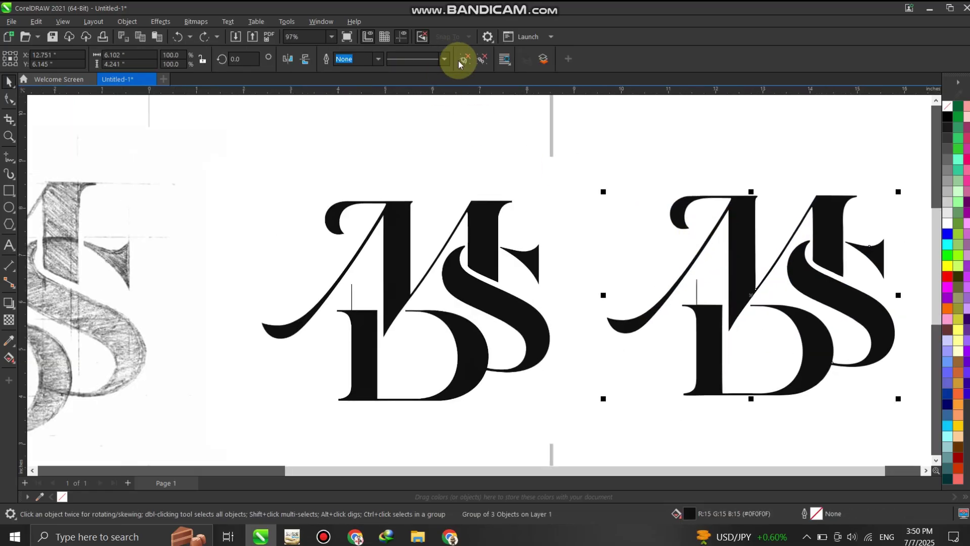
{"action": "scroll", "coordinate": [474, 207], "scroll_direction": "down", "scroll_amount": 2}
{"action": "left_click", "coordinate": [487, 232]}
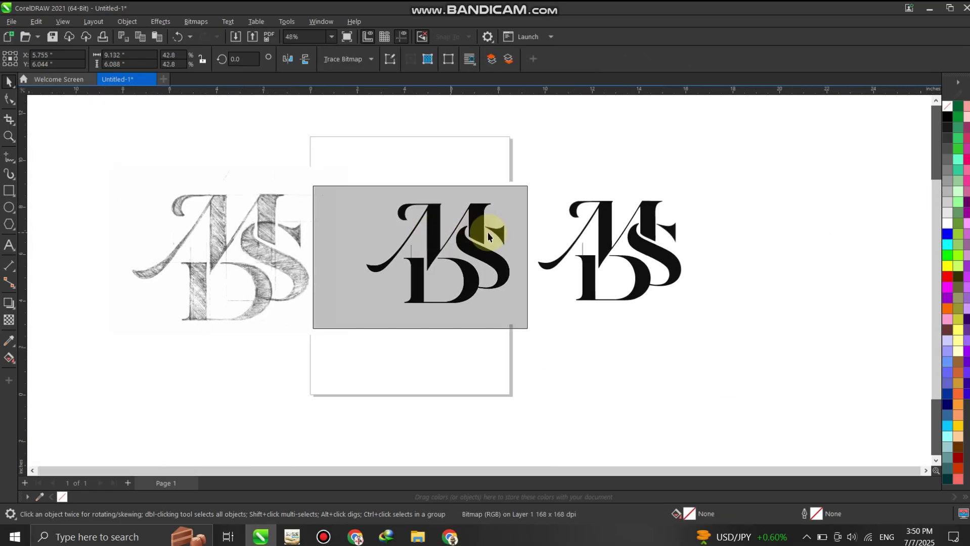
{"action": "scroll", "coordinate": [710, 231], "scroll_direction": "up", "scroll_amount": 1}
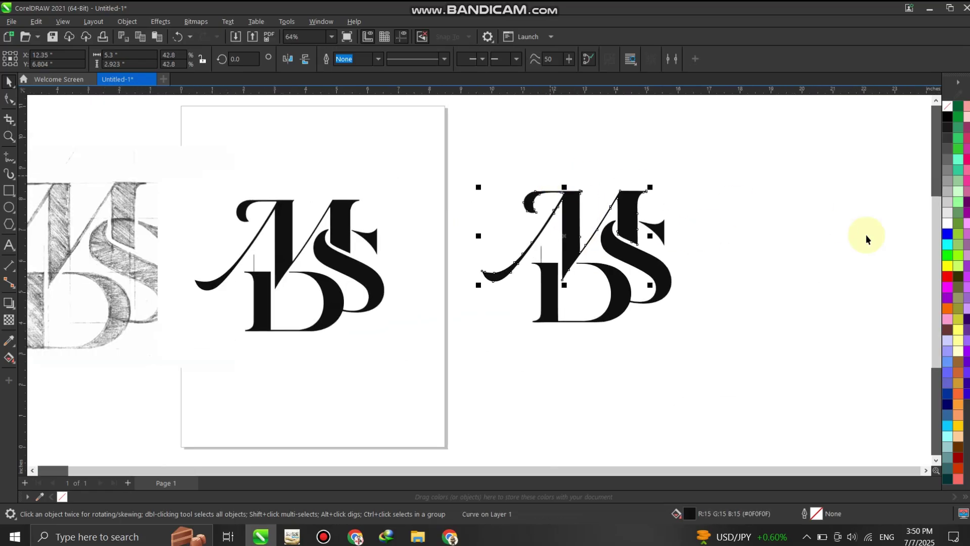
{"action": "left_click", "coordinate": [947, 277]}
{"action": "scroll", "coordinate": [693, 162], "scroll_direction": "up", "scroll_amount": 1}
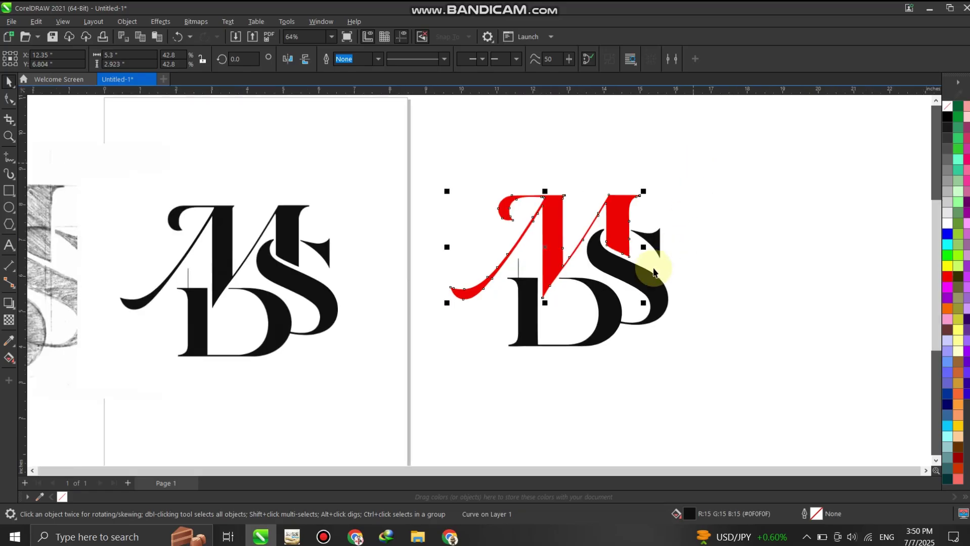
Step: Fill the joined D and S shape of the traced monogram with yellow
{"action": "left_click", "coordinate": [647, 267]}
{"action": "left_click", "coordinate": [948, 266]}
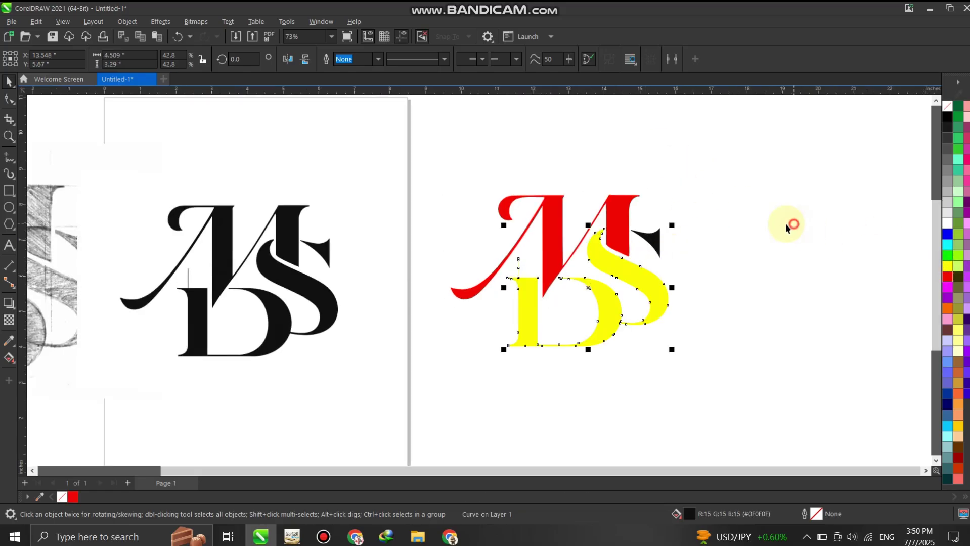
{"action": "left_click", "coordinate": [658, 248]}
{"action": "left_click", "coordinate": [706, 223]}
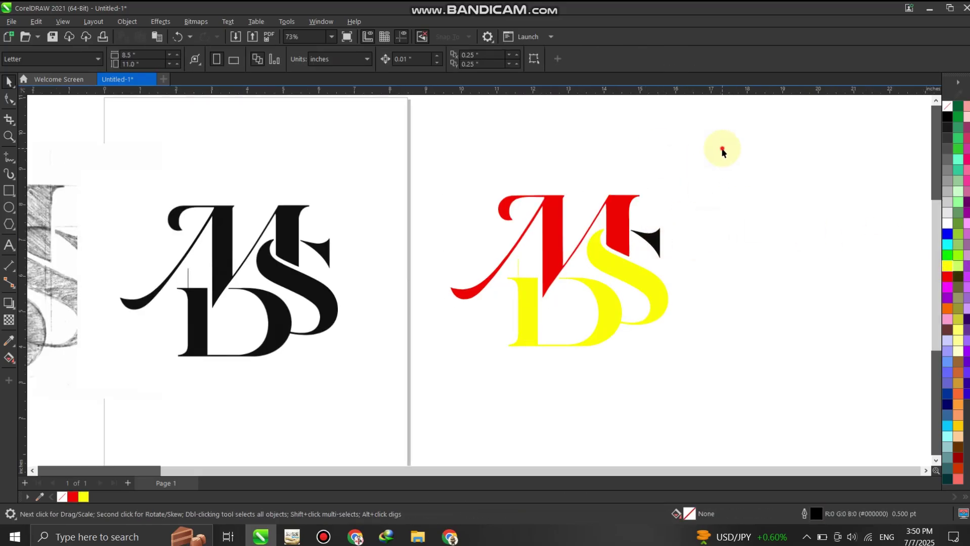
Step: Copy all three pieces of the coloured monogram and paste them as an image into the prompt of a new Sora creation
{"action": "left_click_drag", "start_coordinate": [722, 150], "coordinate": [368, 391]}
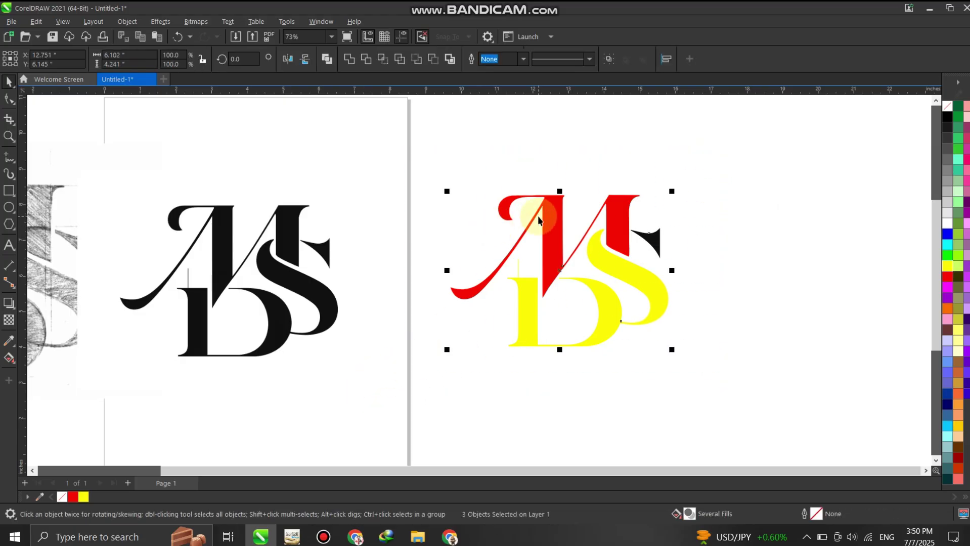
{"action": "right_click", "coordinate": [554, 219]}
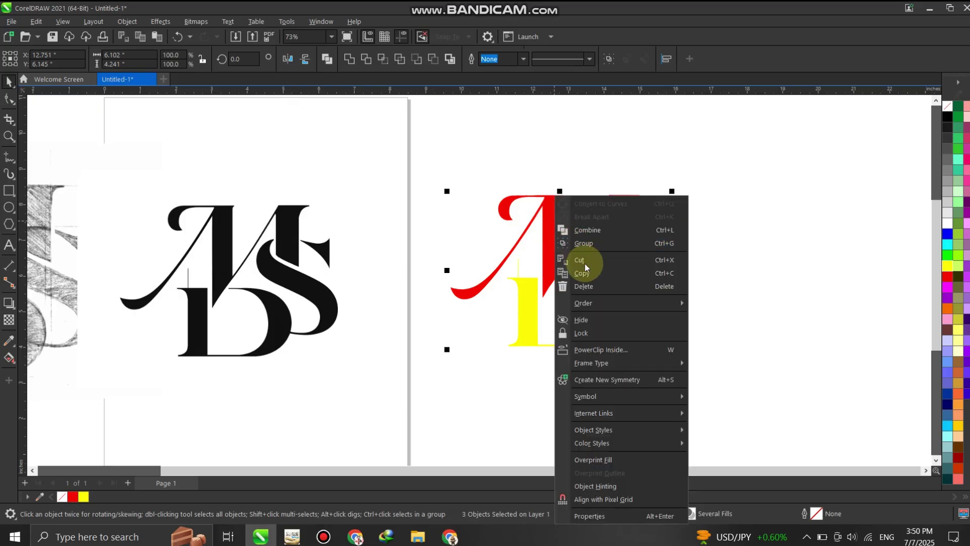
{"action": "left_click", "coordinate": [587, 274]}
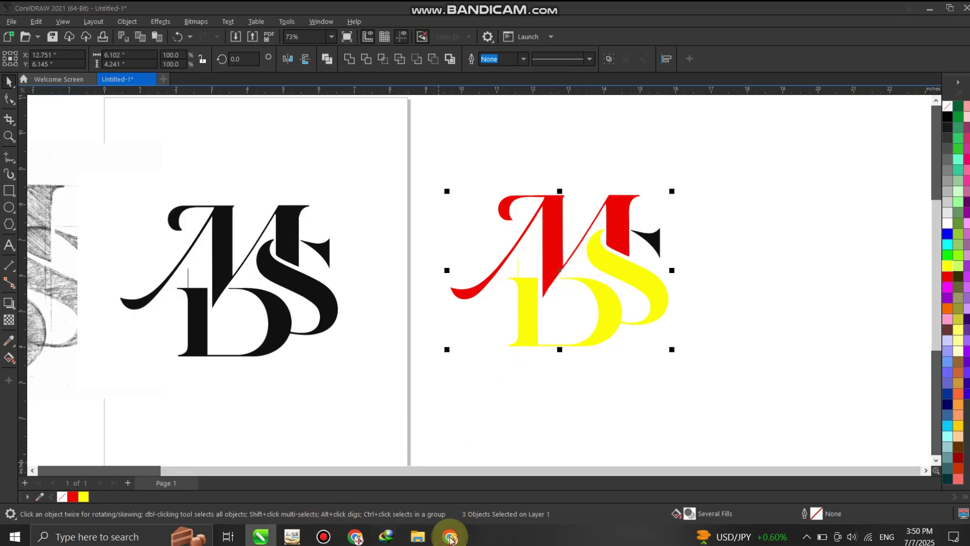
{"action": "left_click", "coordinate": [451, 537]}
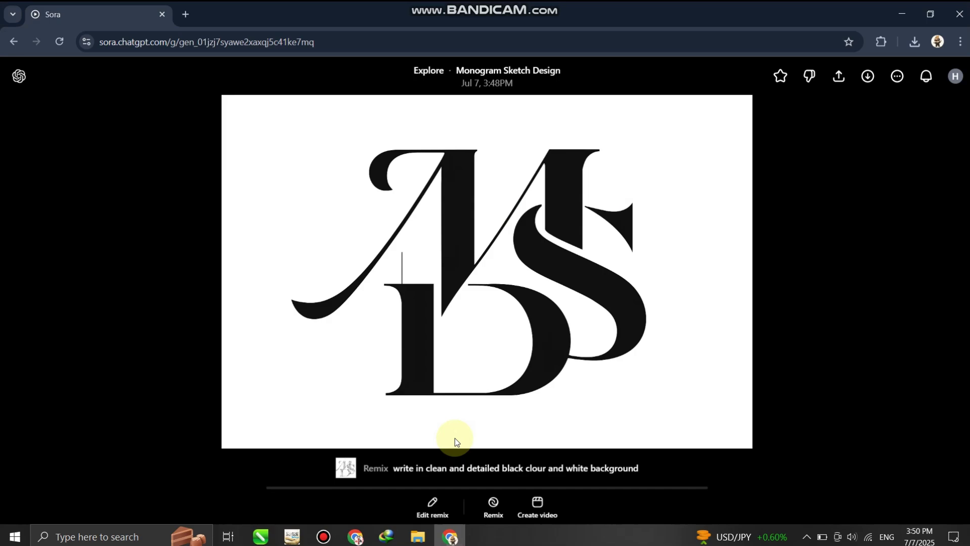
{"action": "left_click", "coordinate": [28, 87]}
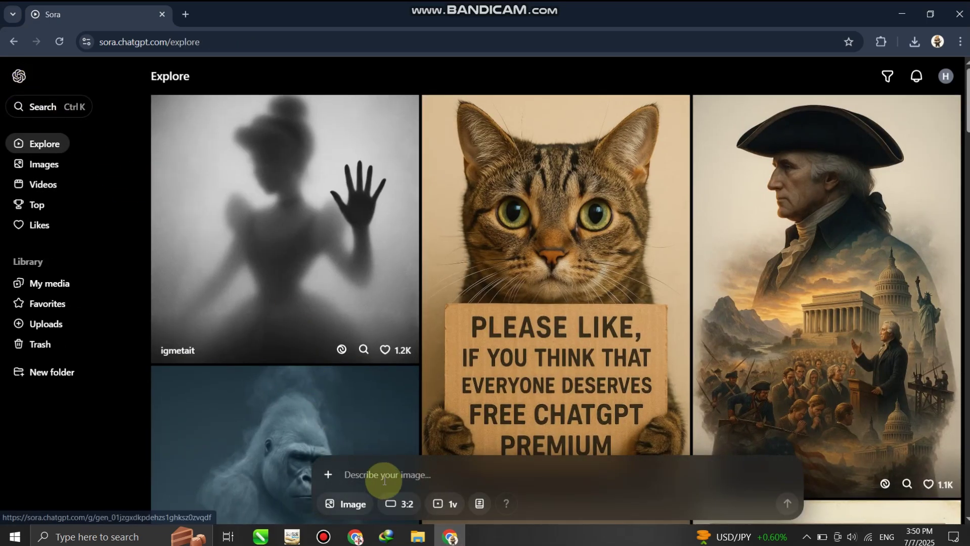
{"action": "key", "text": "ctrl+v"}
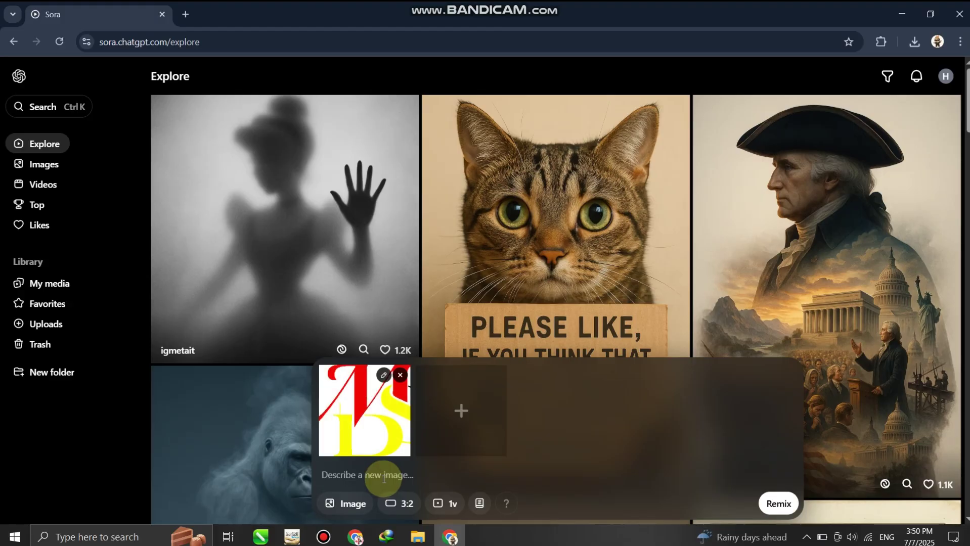
Step: Open Pinterest in a new browser tab from the recent Google searches
{"action": "left_click", "coordinate": [194, 23]}
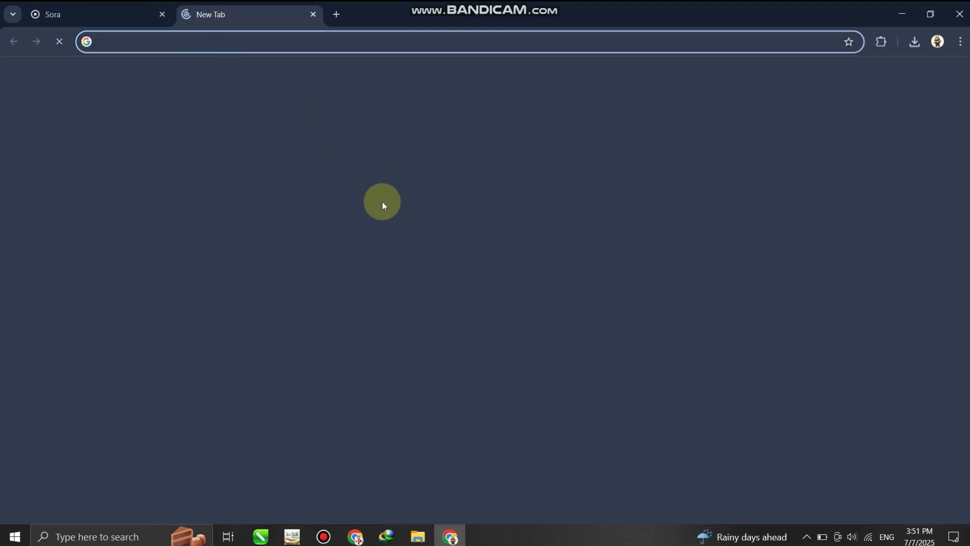
{"action": "left_click", "coordinate": [382, 233]}
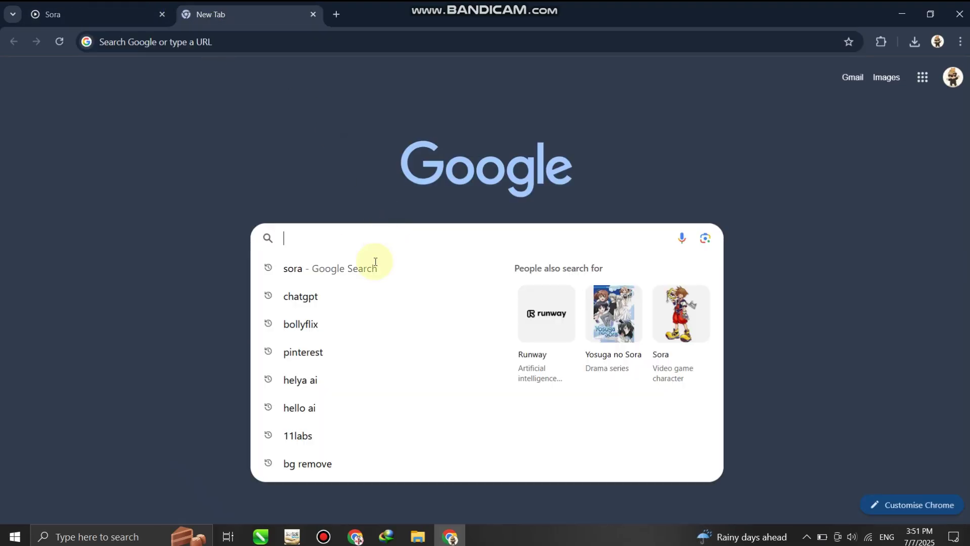
{"action": "left_click", "coordinate": [362, 347]}
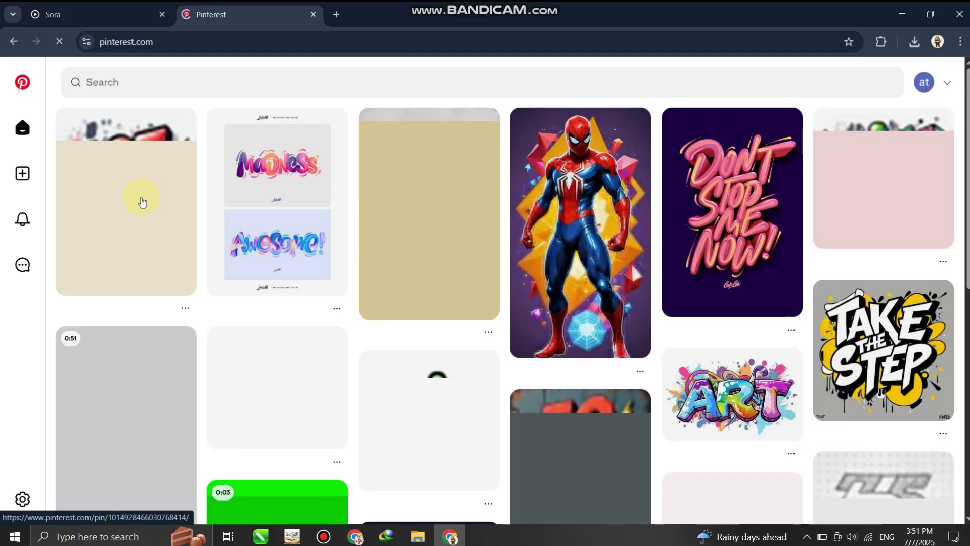
Step: Browse Pinterest for 3D letter style references and open the pink feather Letter A pin
{"action": "key", "text": "alt+Tab"}
{"action": "scroll", "coordinate": [434, 231], "scroll_direction": "down", "scroll_amount": 5}
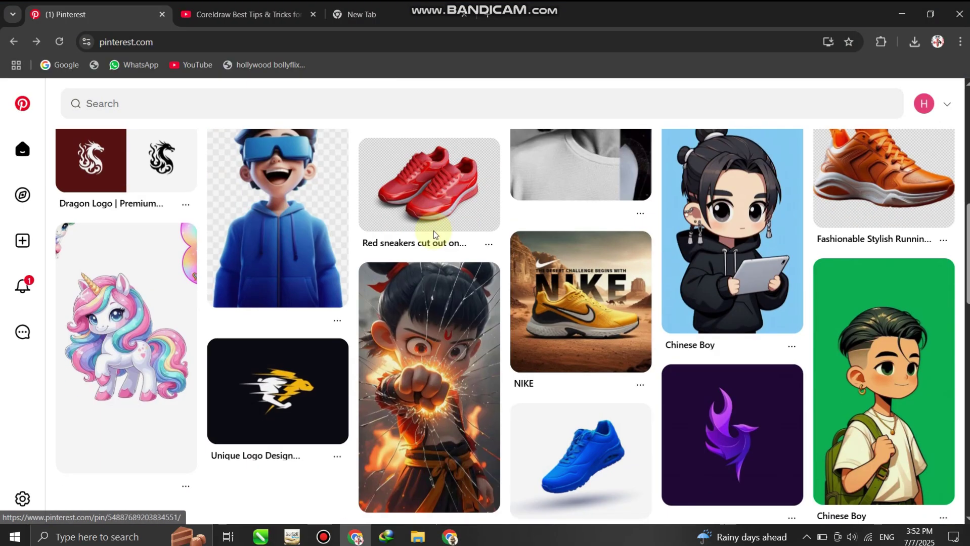
{"action": "scroll", "coordinate": [433, 230], "scroll_direction": "down", "scroll_amount": 8}
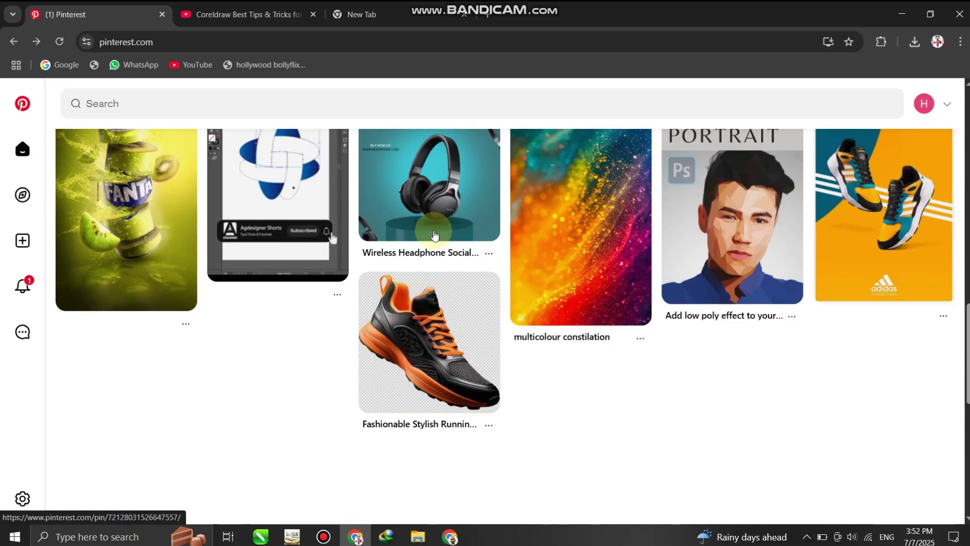
{"action": "scroll", "coordinate": [434, 235], "scroll_direction": "down", "scroll_amount": 5}
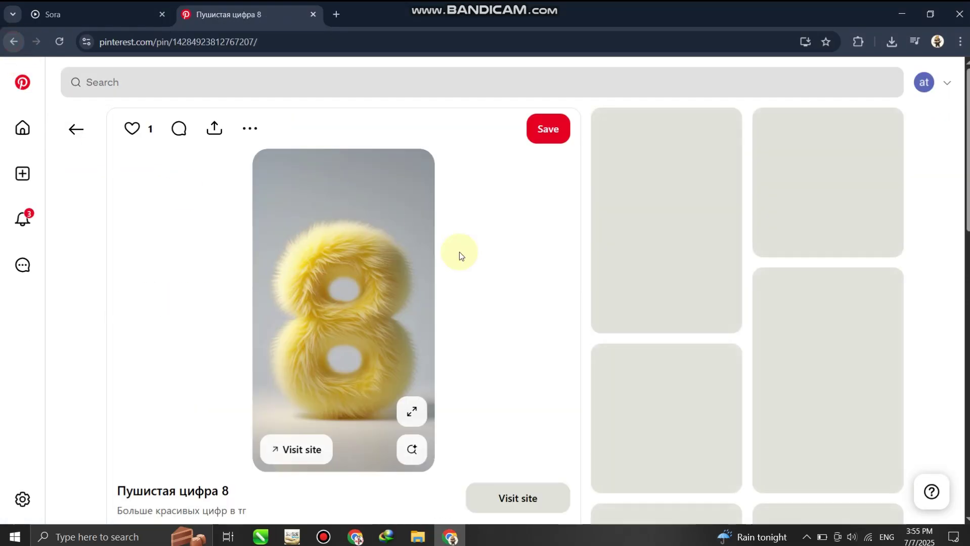
{"action": "key", "text": "alt+Left"}
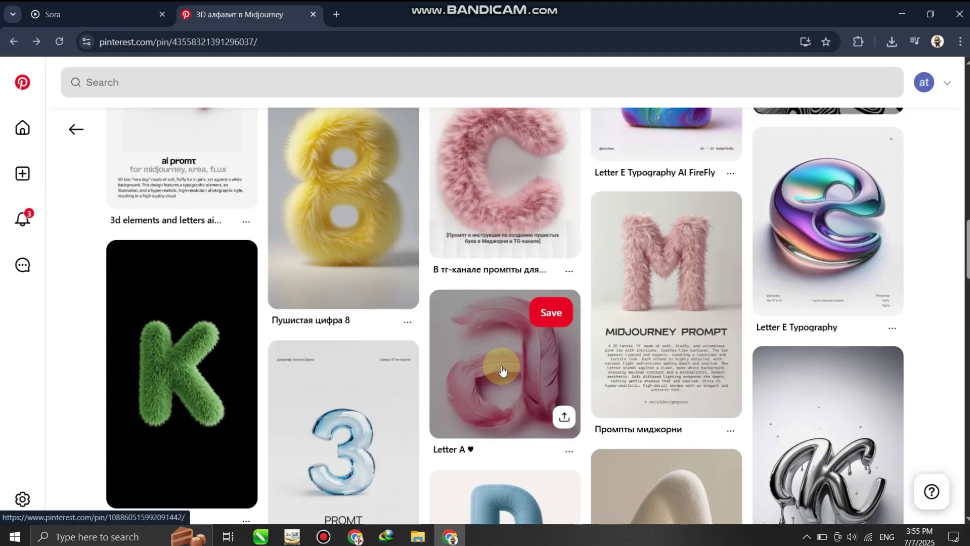
{"action": "left_click", "coordinate": [502, 371]}
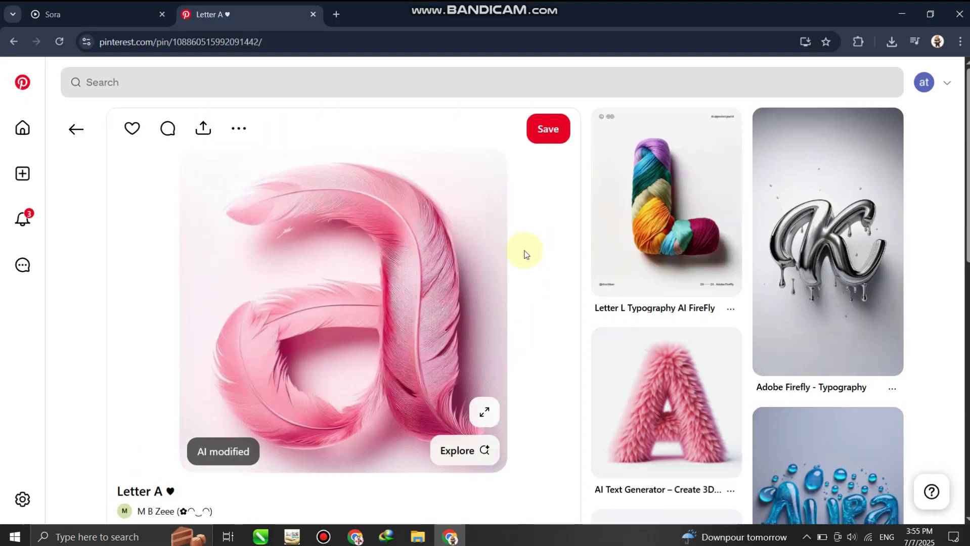
Step: Open the yarn Letter L pin, copy its image, and paste it into the Sora prompt as the second reference image
{"action": "right_click", "coordinate": [679, 202]}
{"action": "left_click", "coordinate": [680, 202]}
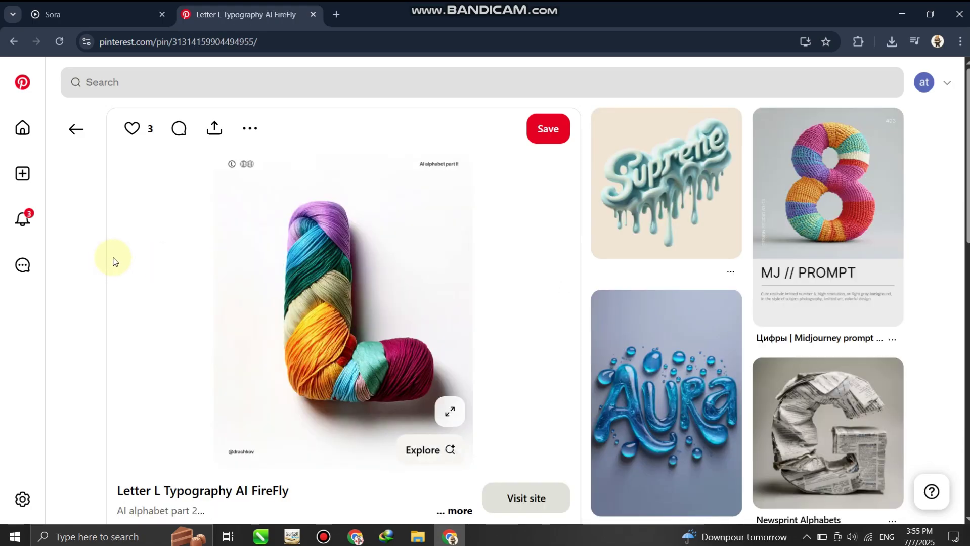
{"action": "right_click", "coordinate": [390, 284]}
{"action": "left_click", "coordinate": [432, 340]}
{"action": "left_click", "coordinate": [127, 15]}
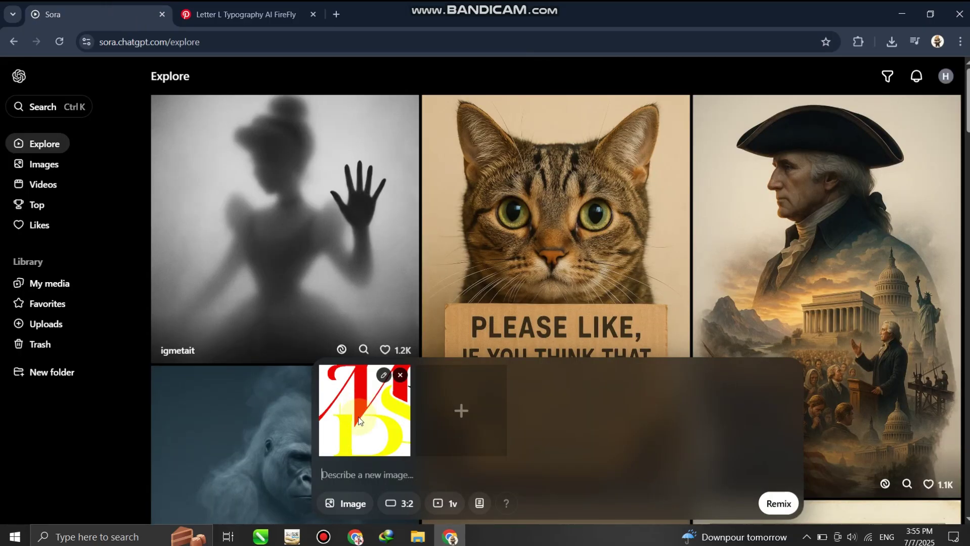
{"action": "left_click", "coordinate": [374, 484]}
{"action": "key", "text": "ctrl+v"}
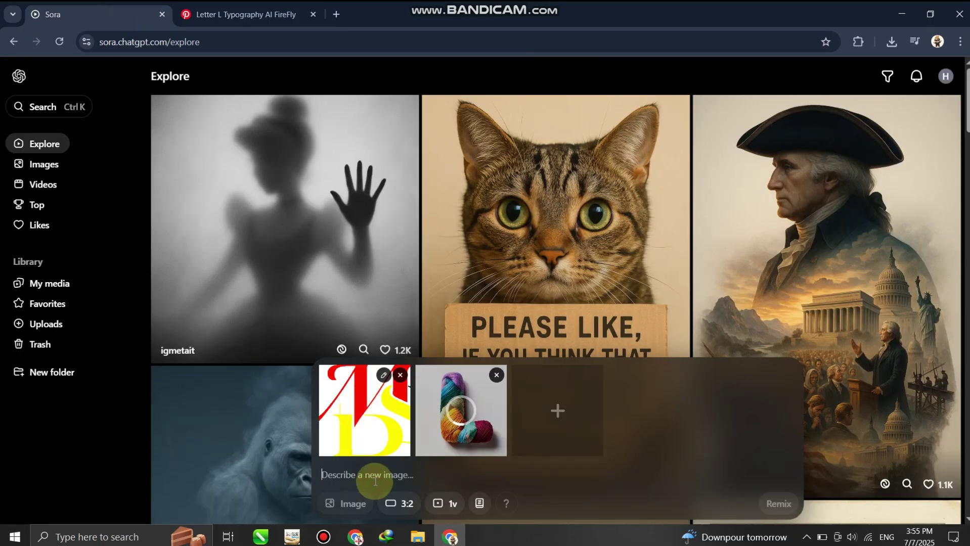
Step: Submit the remix prompt "convert first image into second image effect in detalied bit not change text typography of first image"
{"action": "type", "text": "convert first image in"}
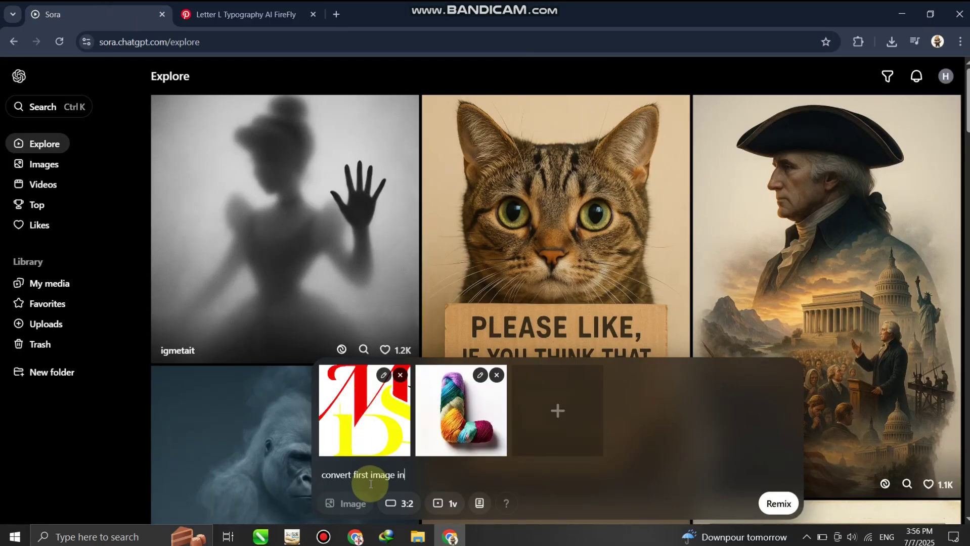
{"action": "type", "text": "to second image"}
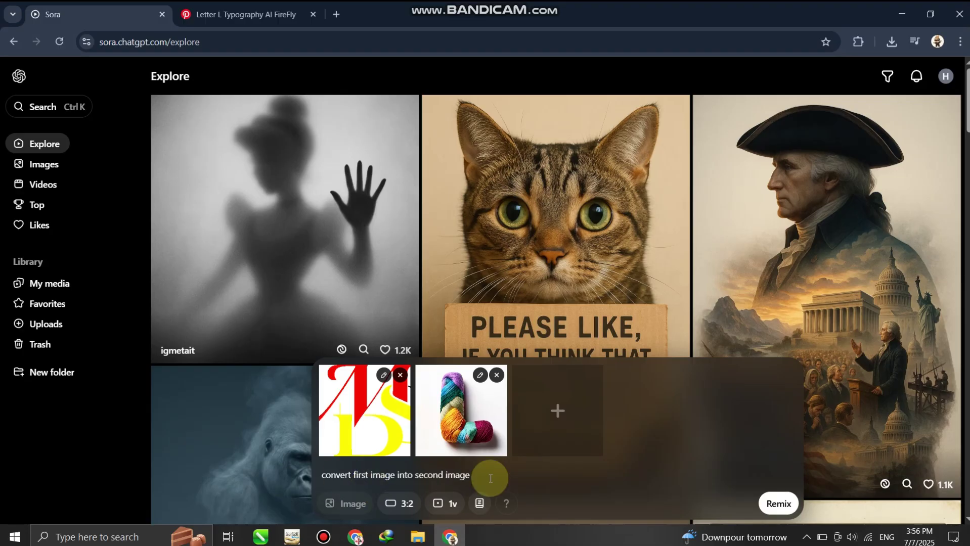
{"action": "type", "text": " effect in deta"}
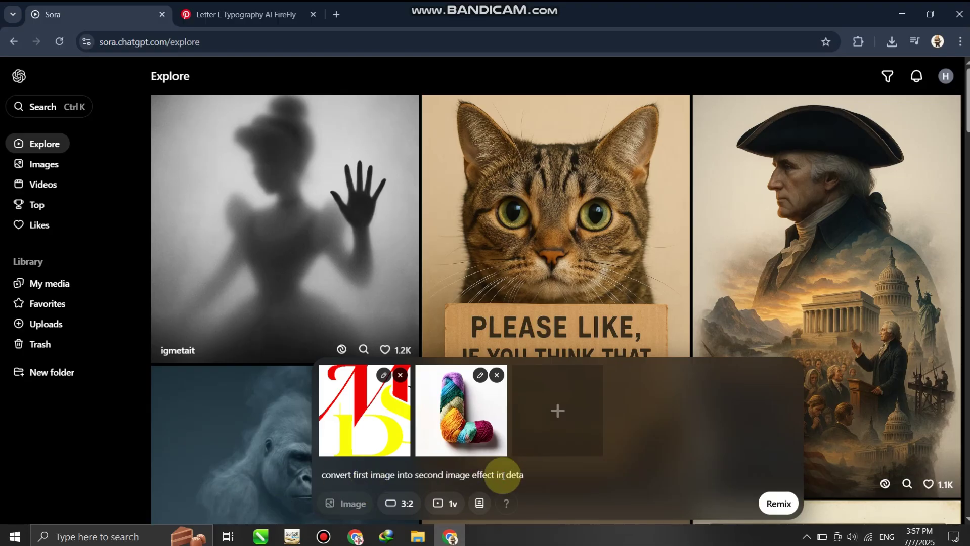
{"action": "type", "text": "lied bit not change text typography"}
{"action": "left_click", "coordinate": [686, 478]}
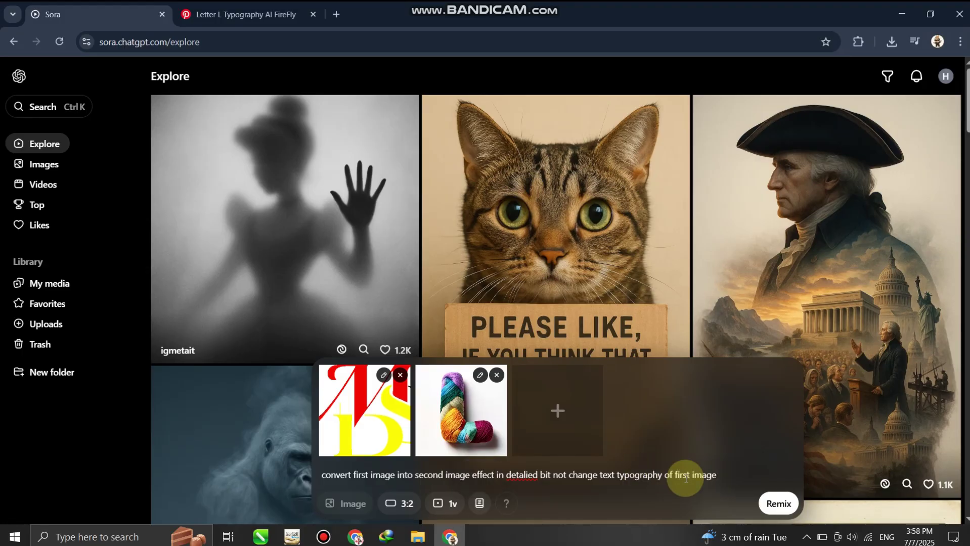
{"action": "key", "text": "Return"}
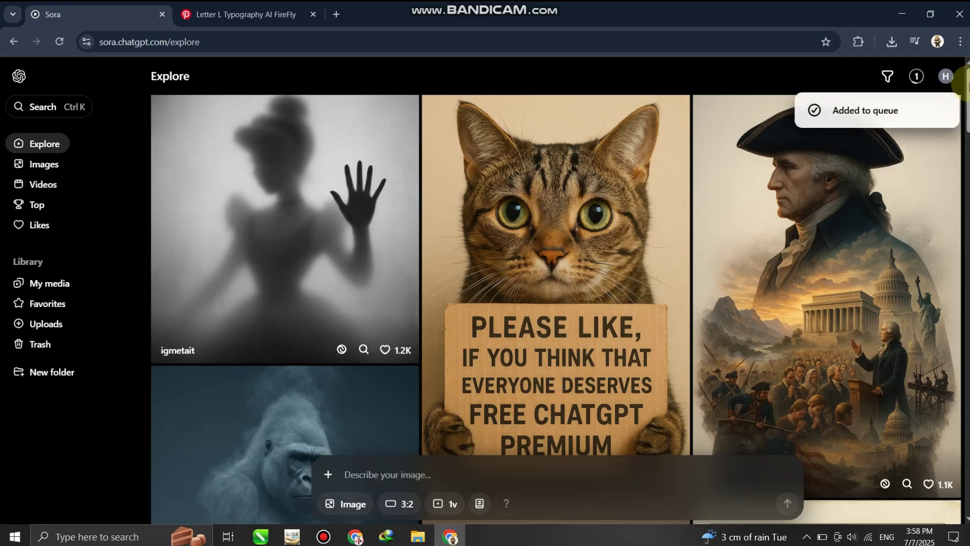
Step: Open the queued image generation from the activity list and download the finished yarn-style monogram
{"action": "left_click", "coordinate": [916, 80]}
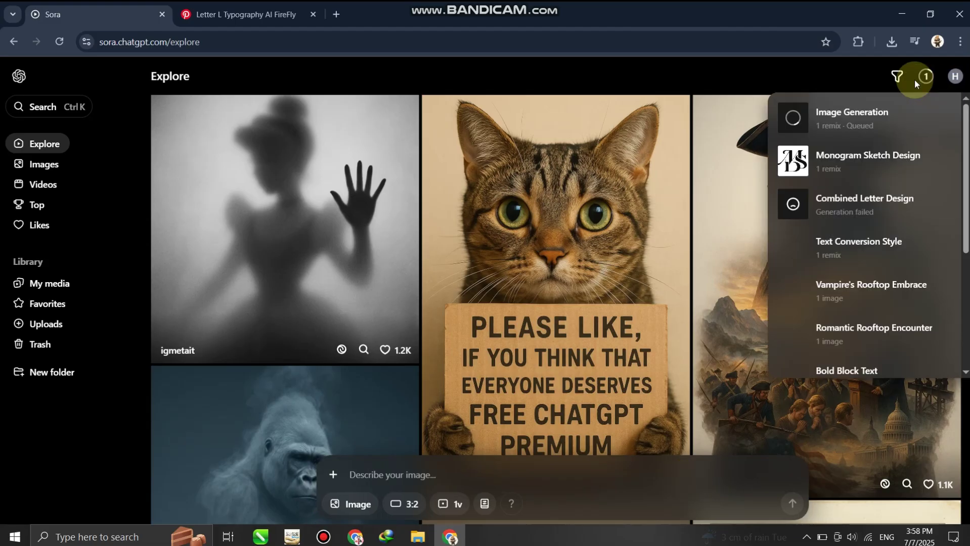
{"action": "left_click", "coordinate": [851, 118]}
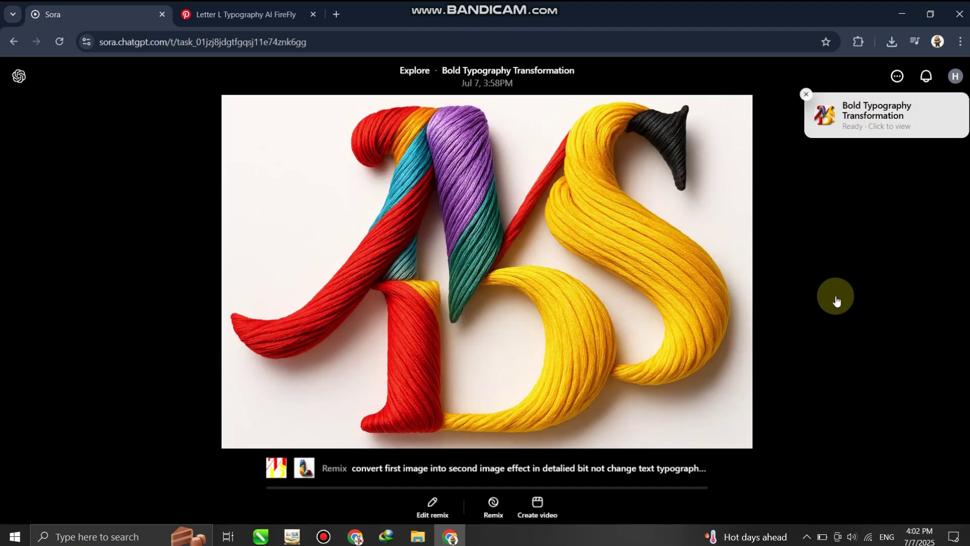
{"action": "left_click", "coordinate": [886, 108]}
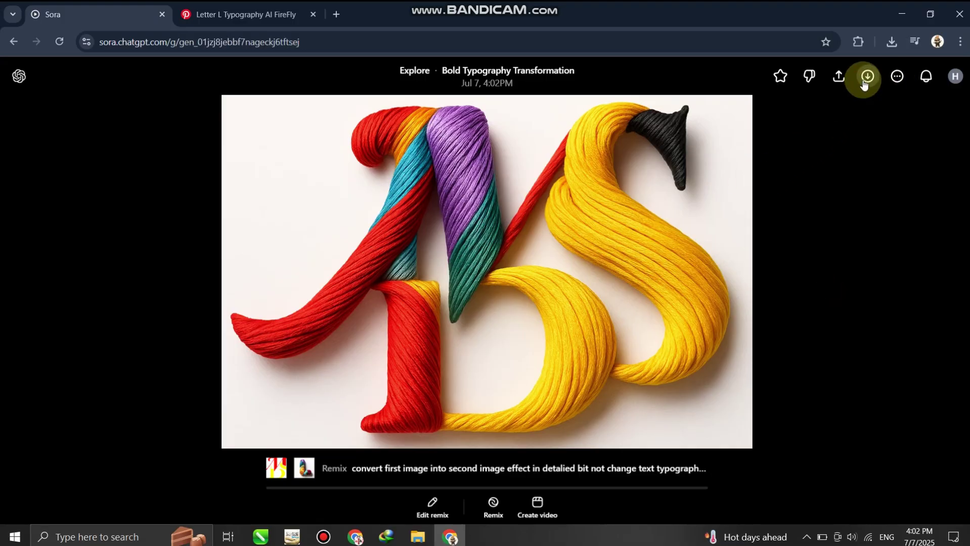
{"action": "left_click", "coordinate": [865, 84]}
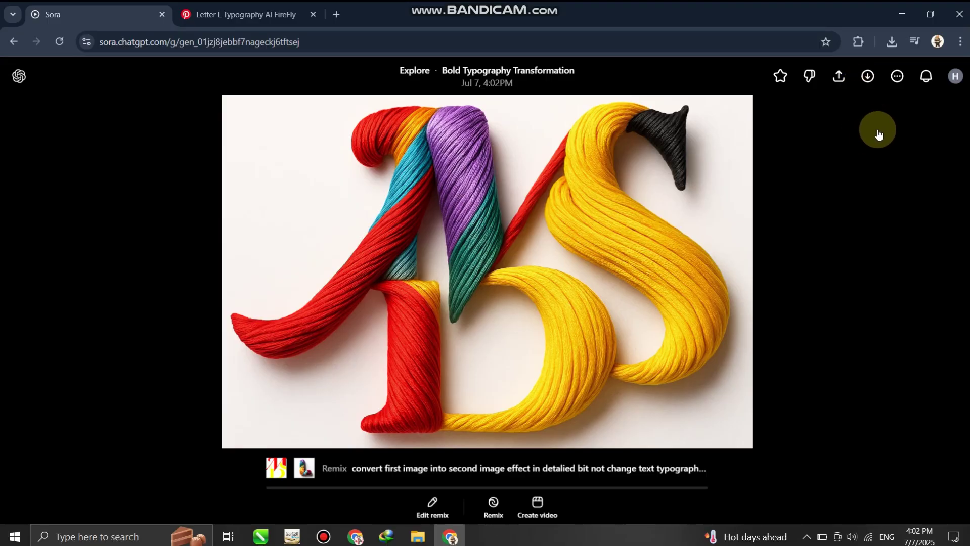
Step: Copy the generated yarn monogram image, switch to CorelDRAW, and move the coloured vector monogram closer to the black one
{"action": "right_click", "coordinate": [508, 178]}
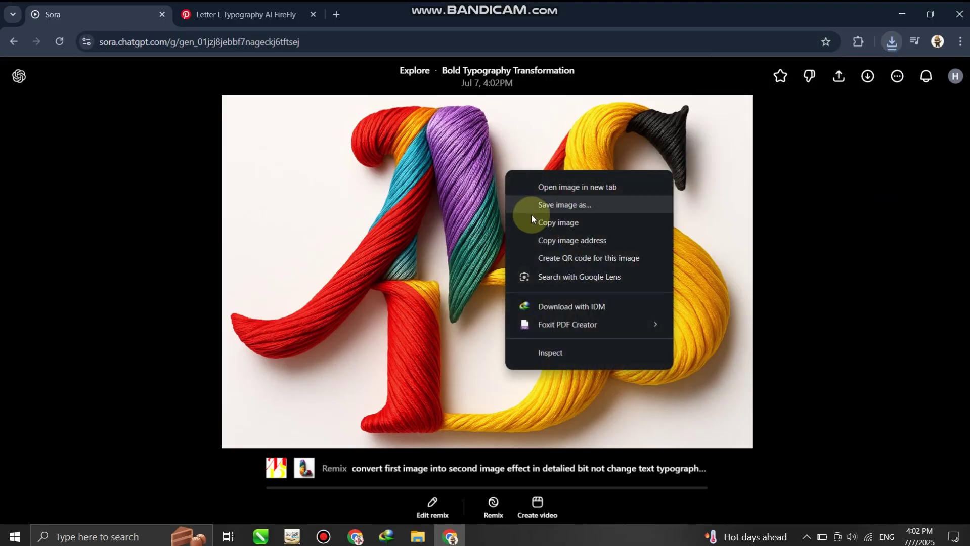
{"action": "left_click", "coordinate": [532, 216]}
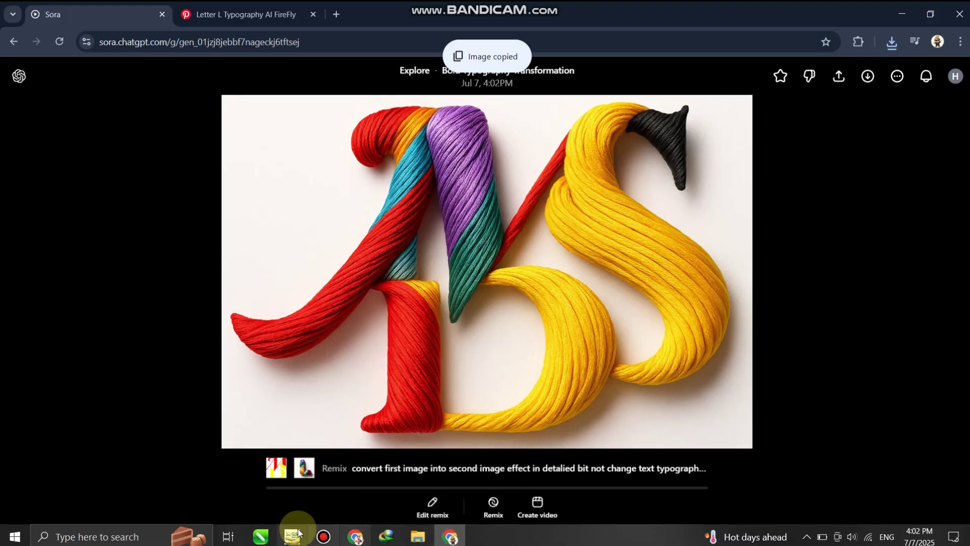
{"action": "left_click", "coordinate": [259, 537]}
{"action": "scroll", "coordinate": [452, 259], "scroll_direction": "down", "scroll_amount": 3}
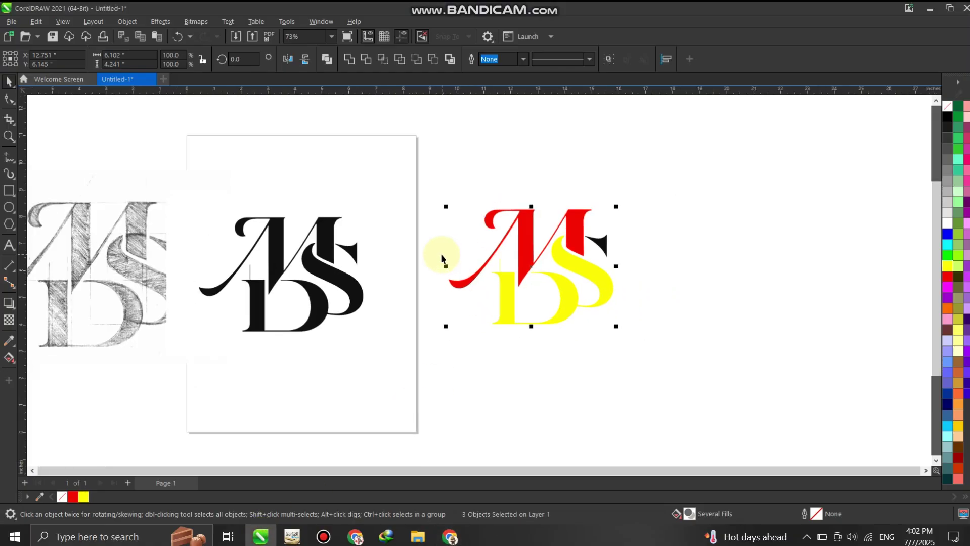
{"action": "left_click_drag", "start_coordinate": [489, 245], "coordinate": [443, 247]}
Step: Paste the yarn monogram image into the drawing, scale it to 48.5%, and place it beside the coloured vector monogram
{"action": "right_click", "coordinate": [657, 231]}
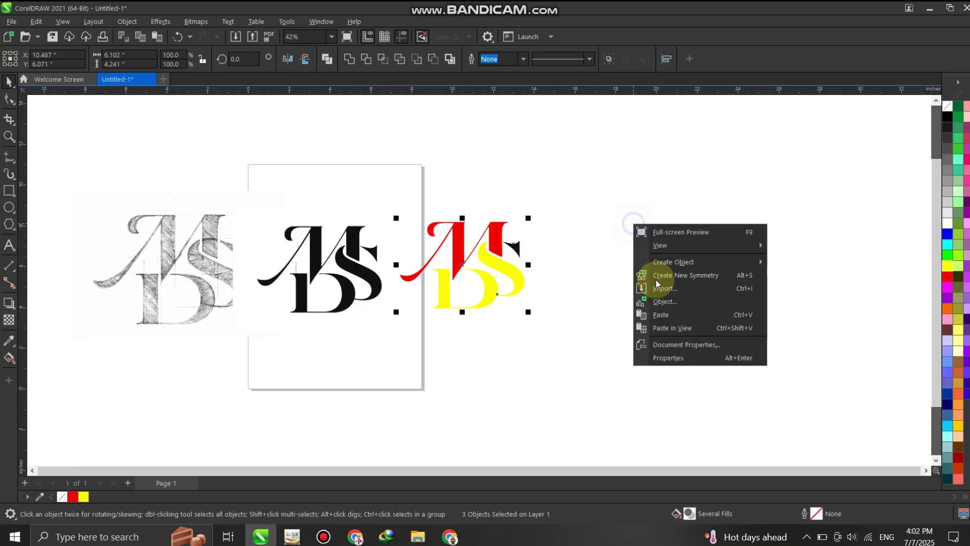
{"action": "left_click", "coordinate": [650, 318]}
{"action": "key", "text": "ctrl+v"}
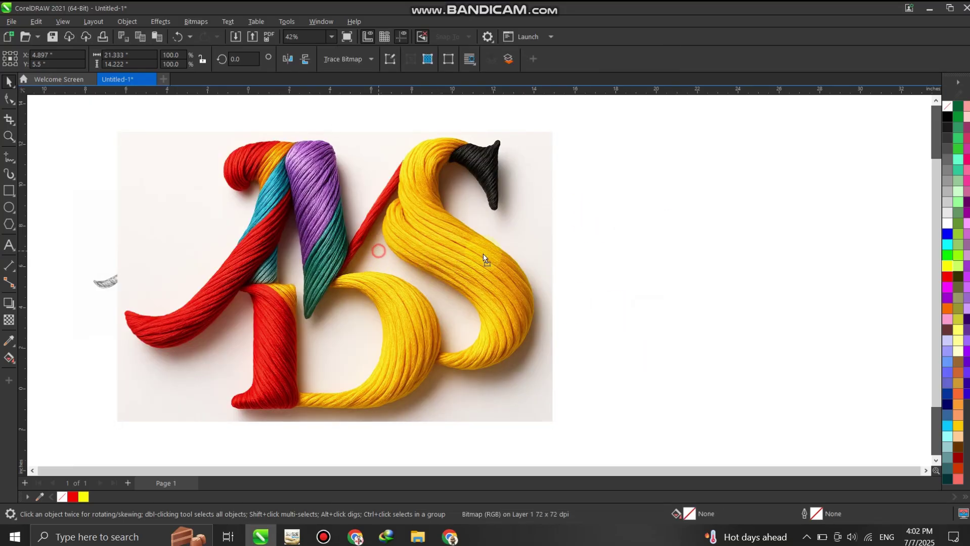
{"action": "left_click_drag", "start_coordinate": [455, 254], "coordinate": [804, 260]}
{"action": "left_click_drag", "start_coordinate": [906, 428], "coordinate": [770, 330]}
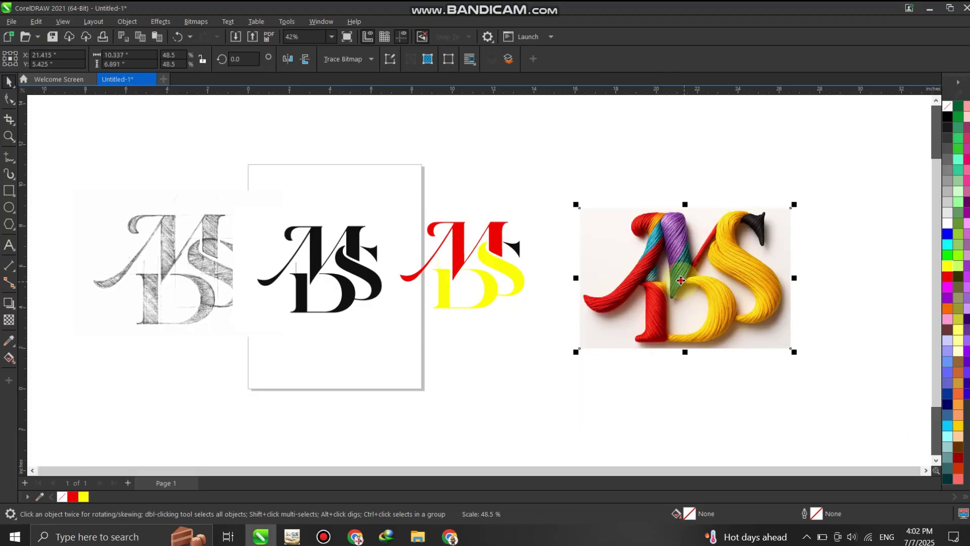
{"action": "left_click_drag", "start_coordinate": [680, 278], "coordinate": [637, 280]}
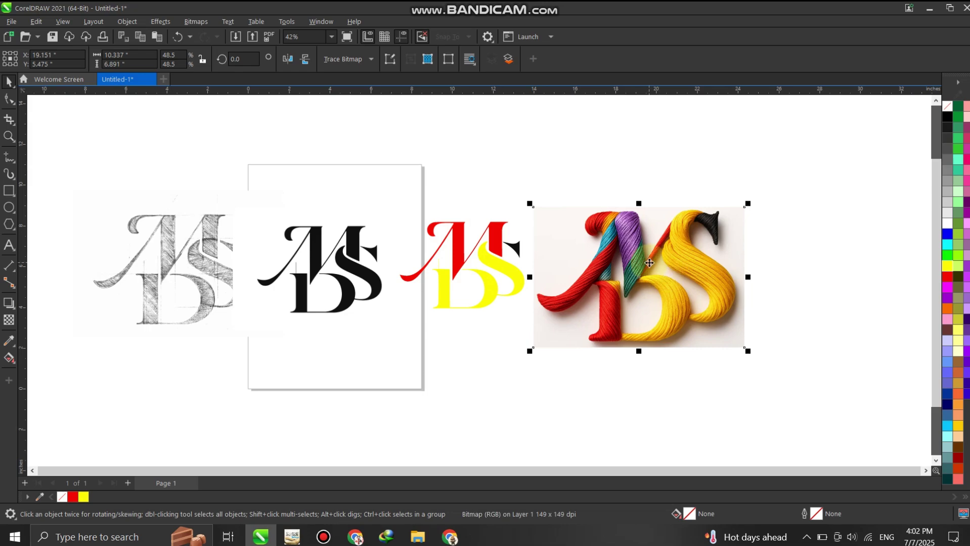
Step: Examine the yarn texture and letter shapes of the pasted monogram up close and in a full-screen preview
{"action": "key", "text": "shift+F2"}
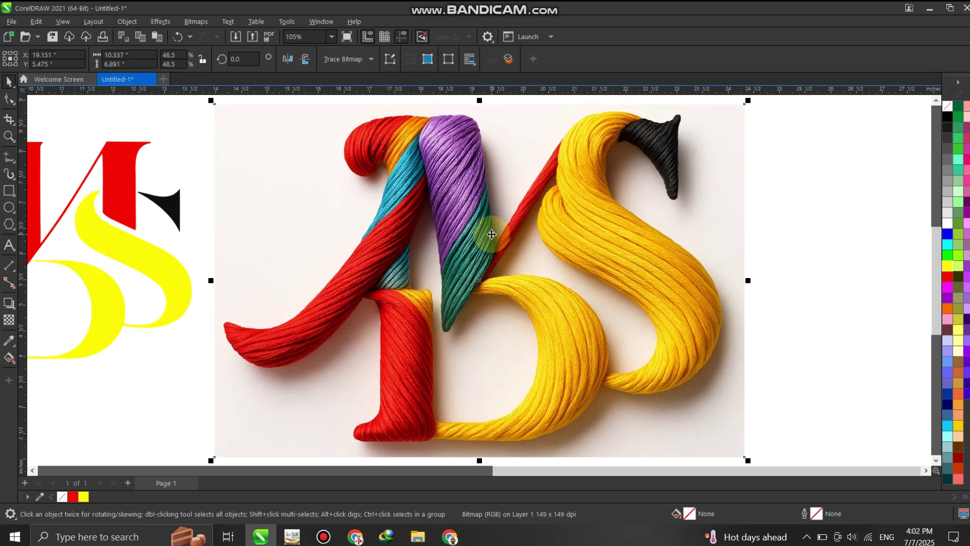
{"action": "scroll", "coordinate": [491, 234], "scroll_direction": "up", "scroll_amount": 3}
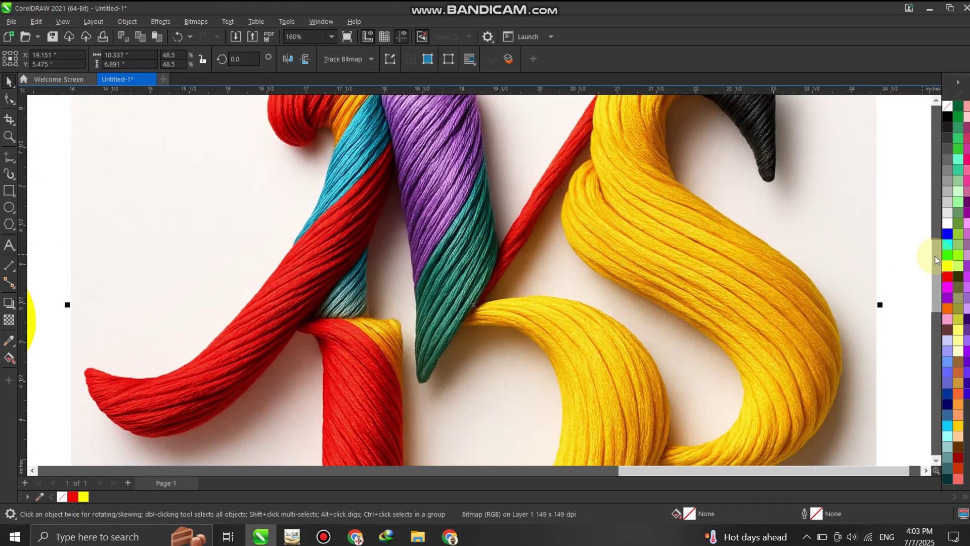
{"action": "left_click_drag", "start_coordinate": [934, 260], "coordinate": [936, 233]}
{"action": "scroll", "coordinate": [541, 214], "scroll_direction": "down", "scroll_amount": 3}
{"action": "scroll", "coordinate": [542, 250], "scroll_direction": "down", "scroll_amount": 1}
{"action": "scroll", "coordinate": [542, 250], "scroll_direction": "up", "scroll_amount": 2}
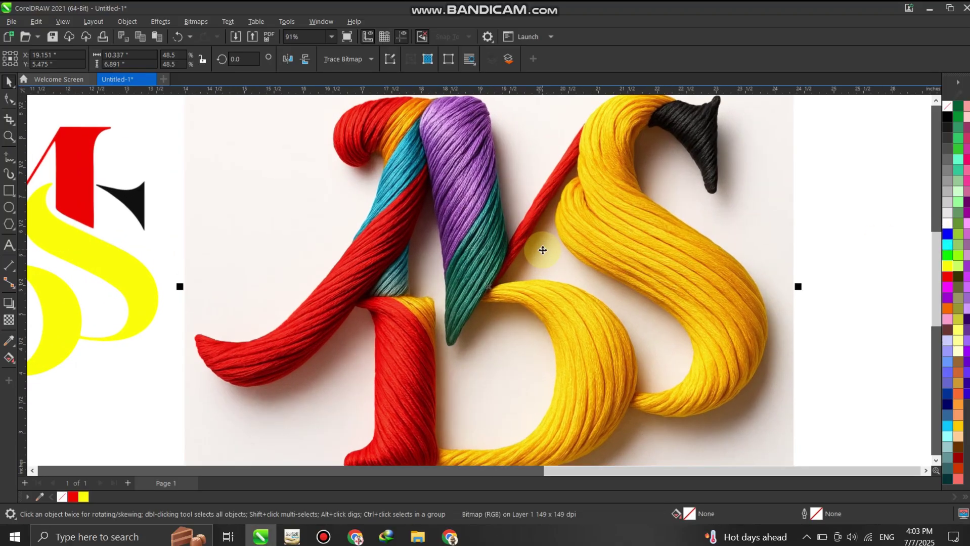
{"action": "key", "text": "F9"}
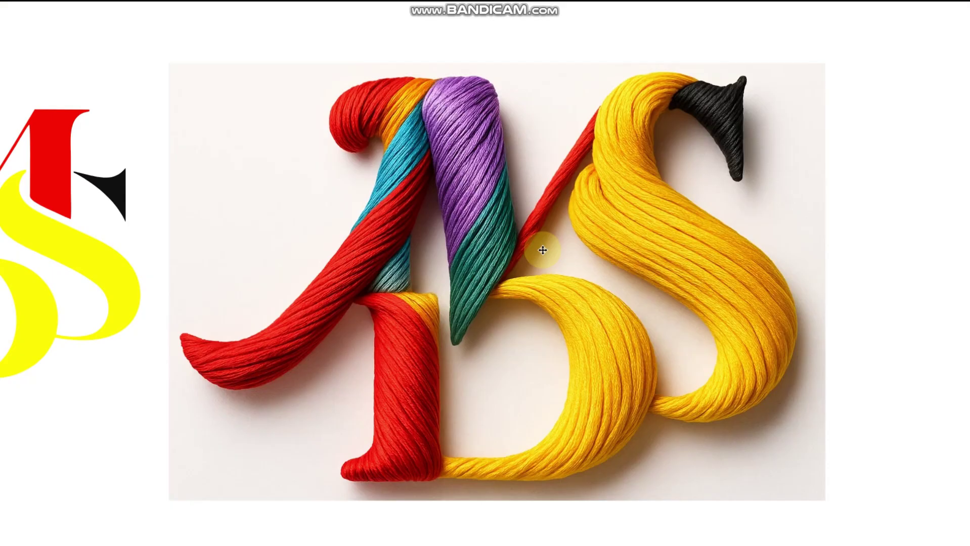